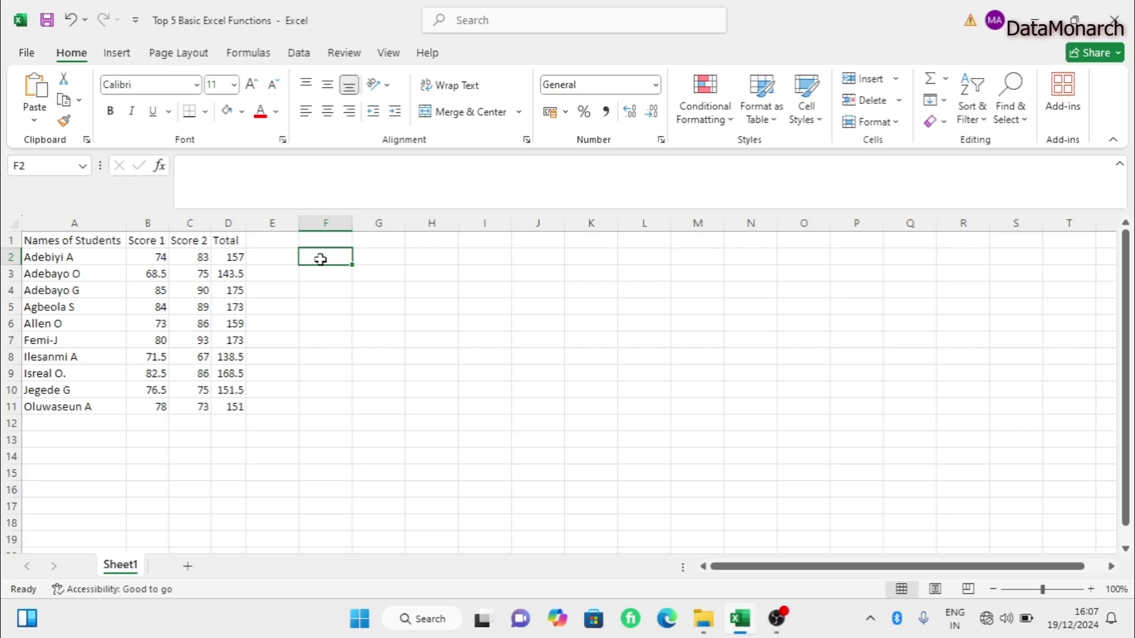
# Enter a SUM formula in cell F2 that adds up the Score 2 values in C2:C11.
pyautogui.write('=')
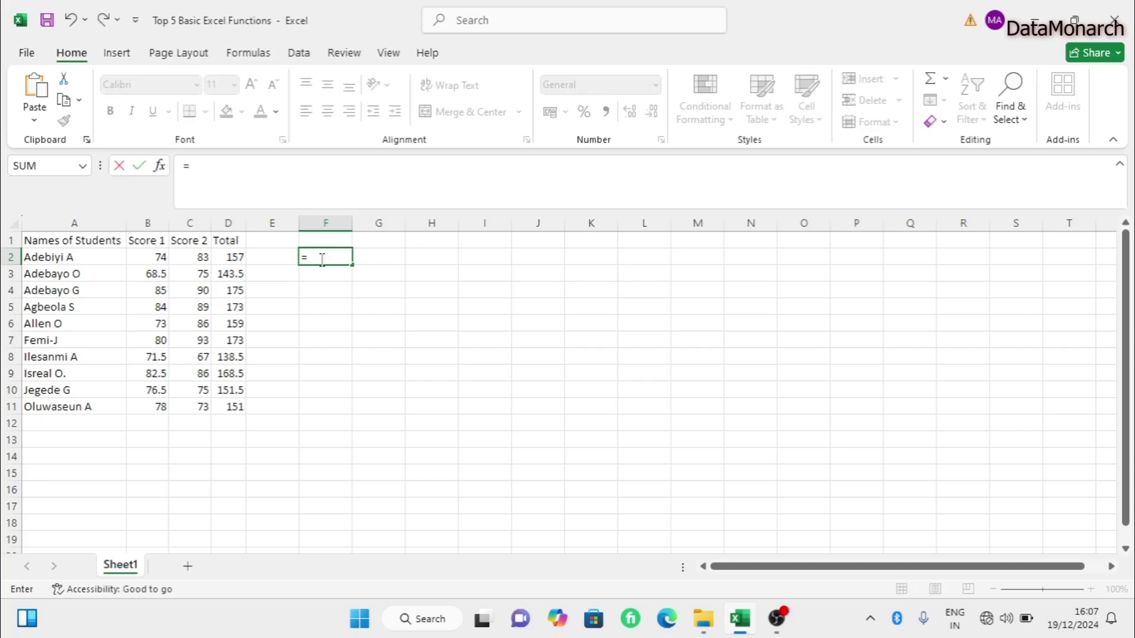
pyautogui.write('SUM')
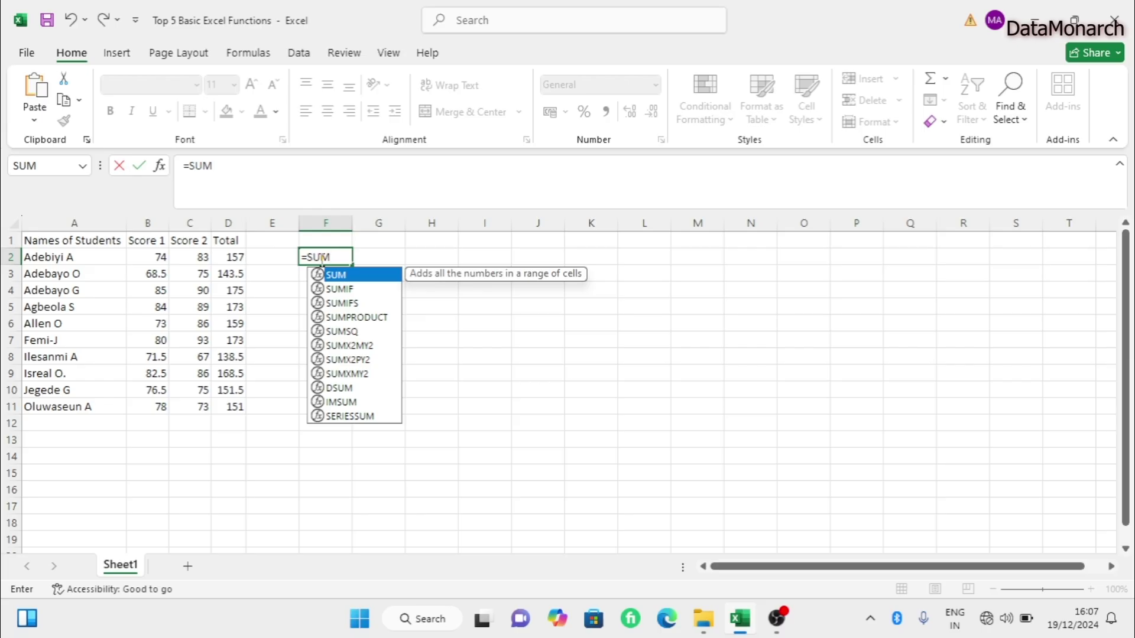
pyautogui.write('(')
pyautogui.click(200, 258)
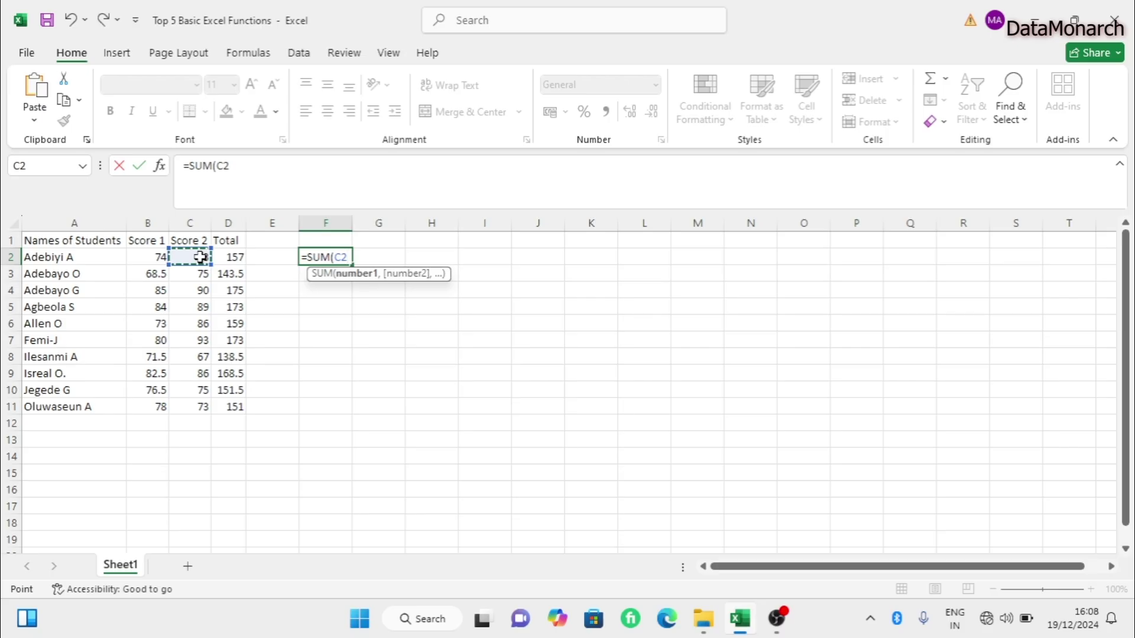
pyautogui.moveTo(200, 257); pyautogui.dragTo(199, 409)
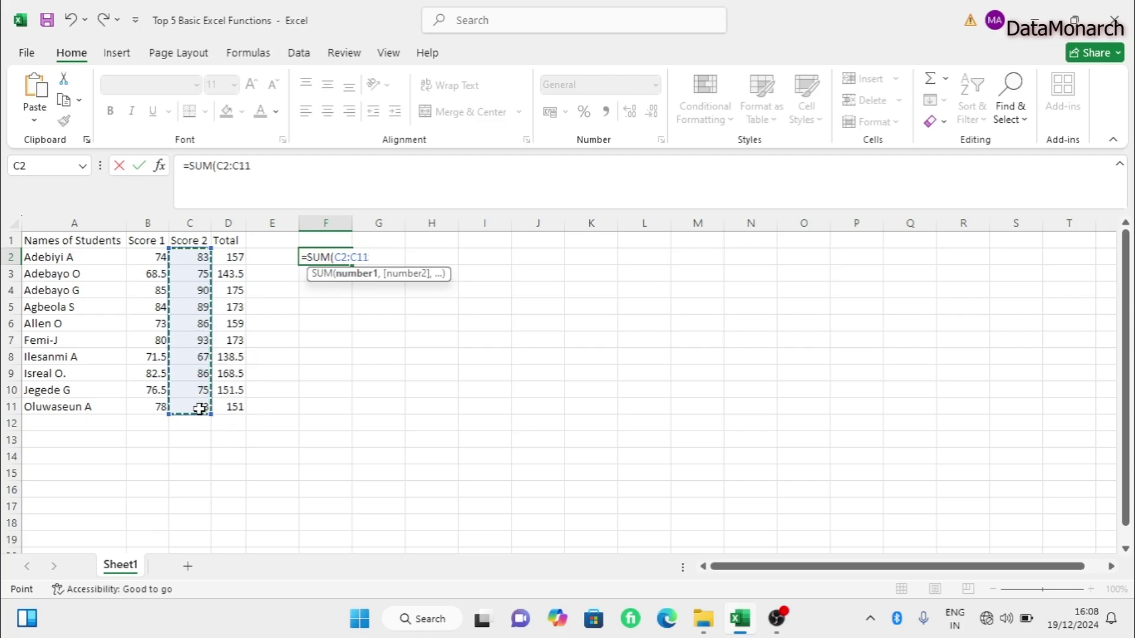
pyautogui.write(')')
pyautogui.press('Return')
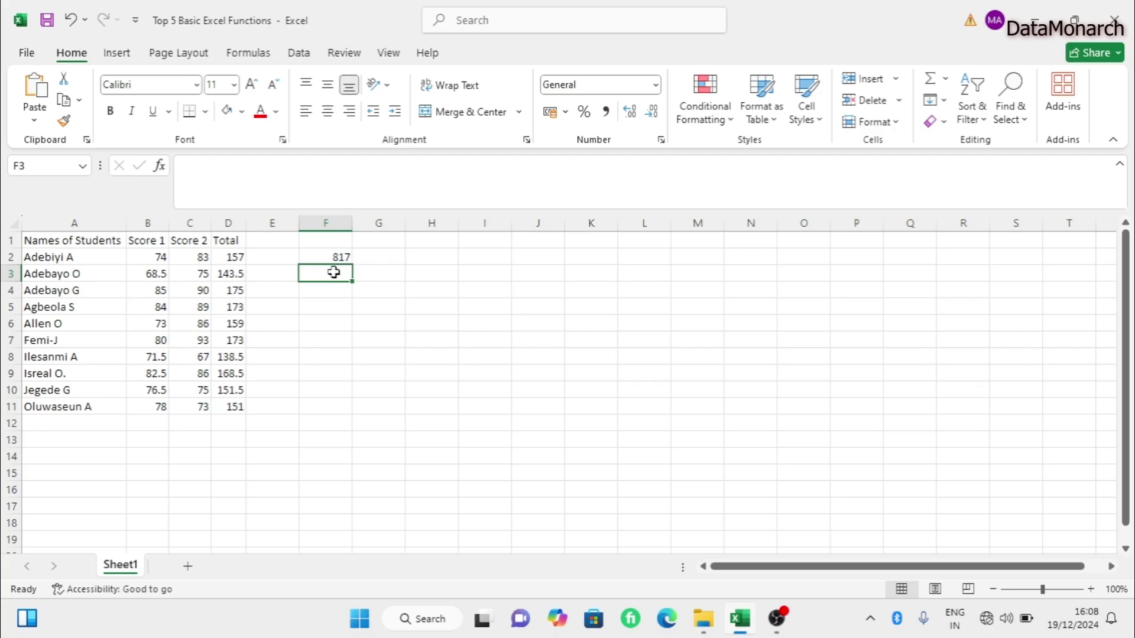
# Enter an AVERAGE formula in cell F3 for the Score 1 values in B2:B11, and reselect that cell.
pyautogui.write('=AVERAGE')
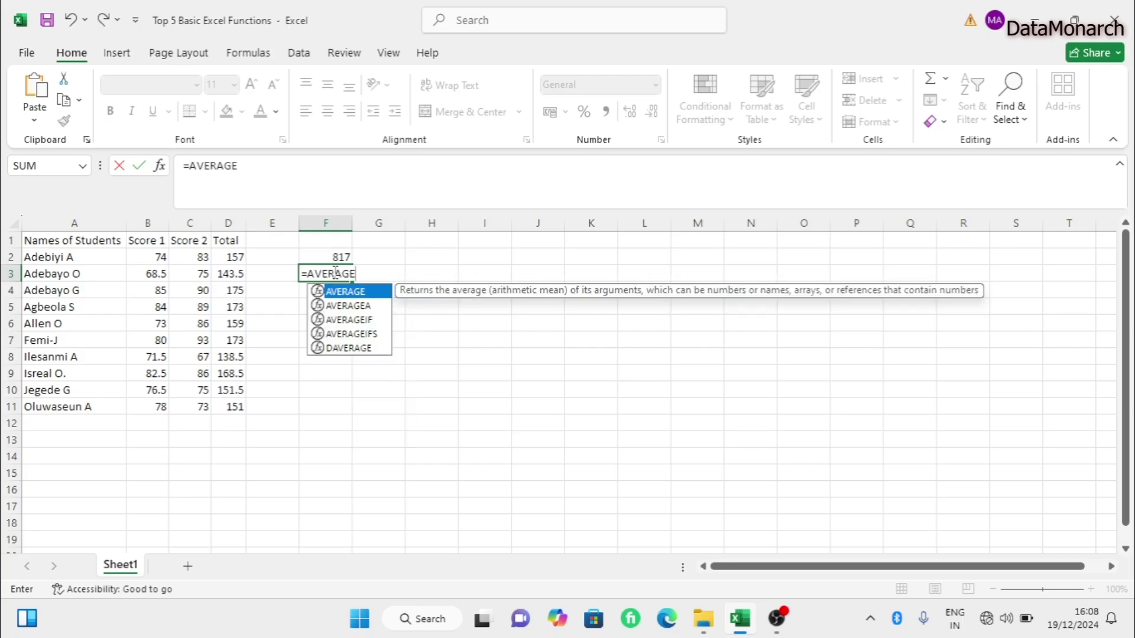
pyautogui.write('(')
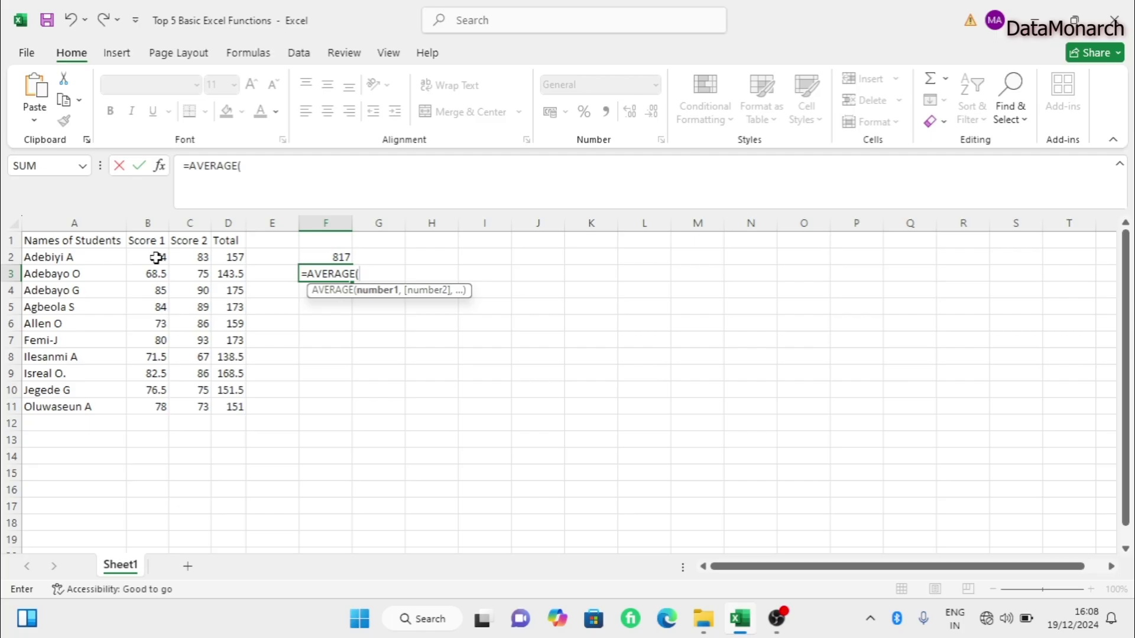
pyautogui.moveTo(155, 257); pyautogui.dragTo(163, 399)
pyautogui.write(')')
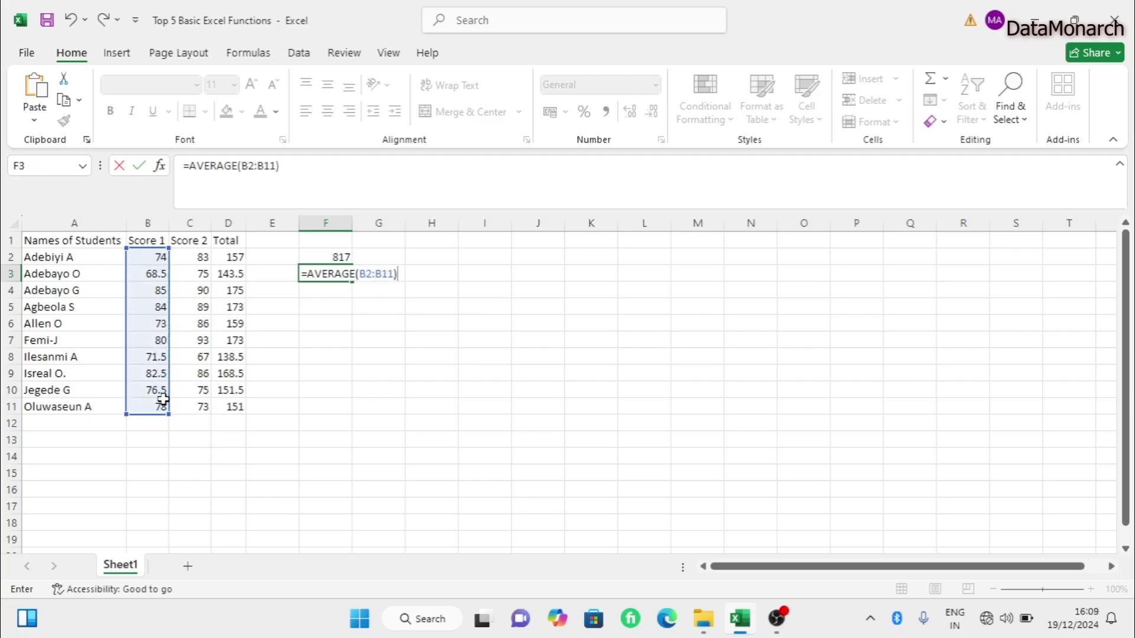
pyautogui.press('Return')
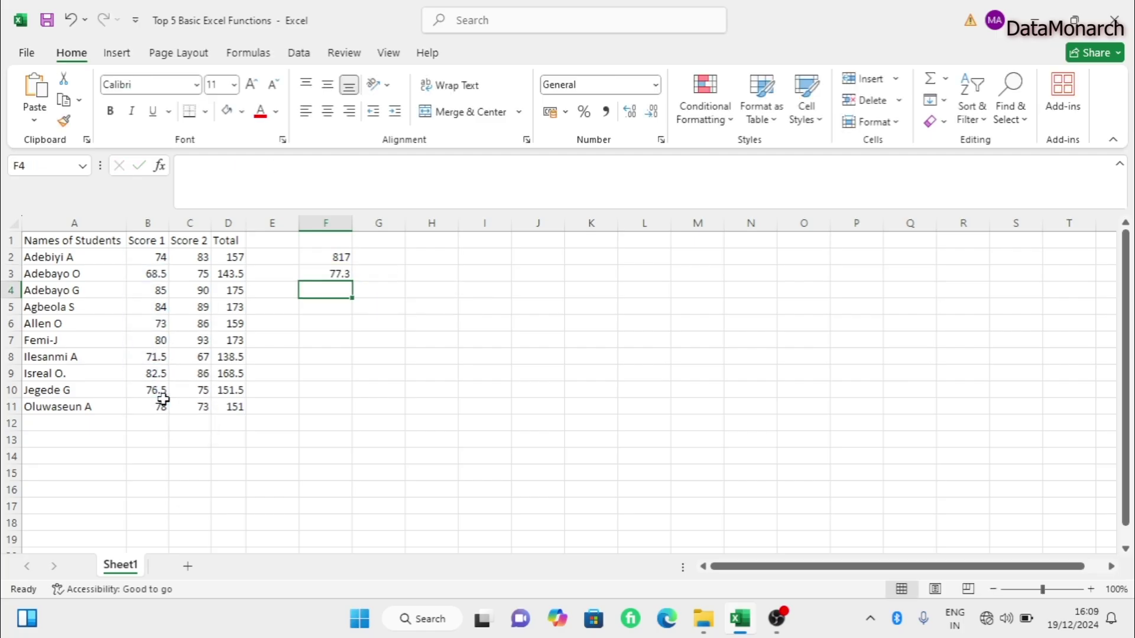
pyautogui.click(342, 274)
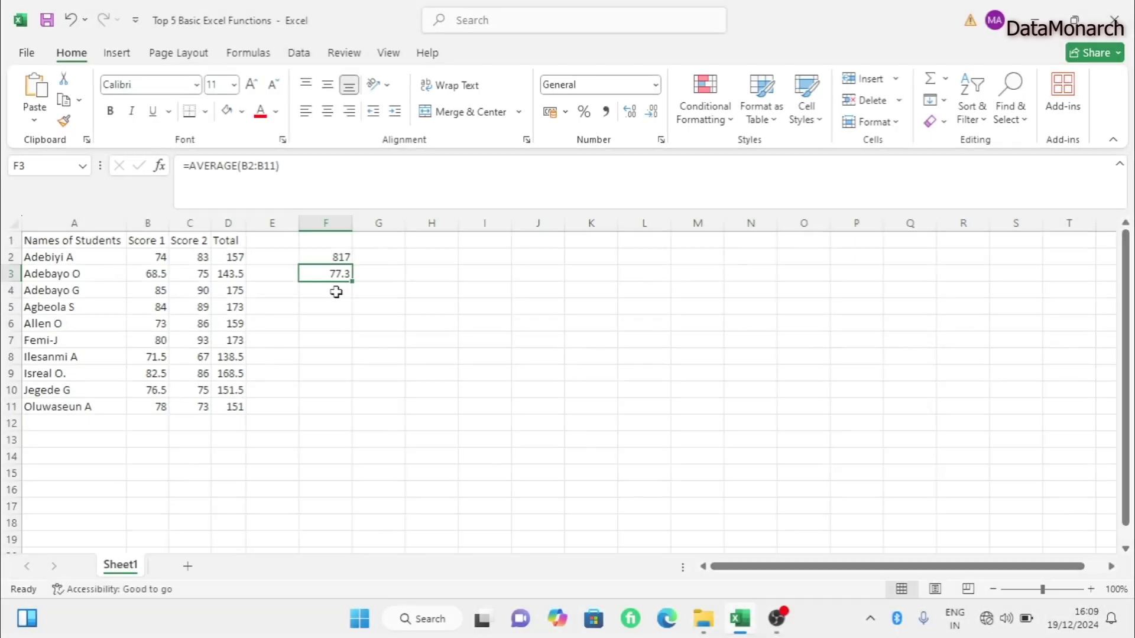
# Enter a COUNT formula in cell F4 that counts the Score 2 entries in C2:C11.
pyautogui.click(336, 292)
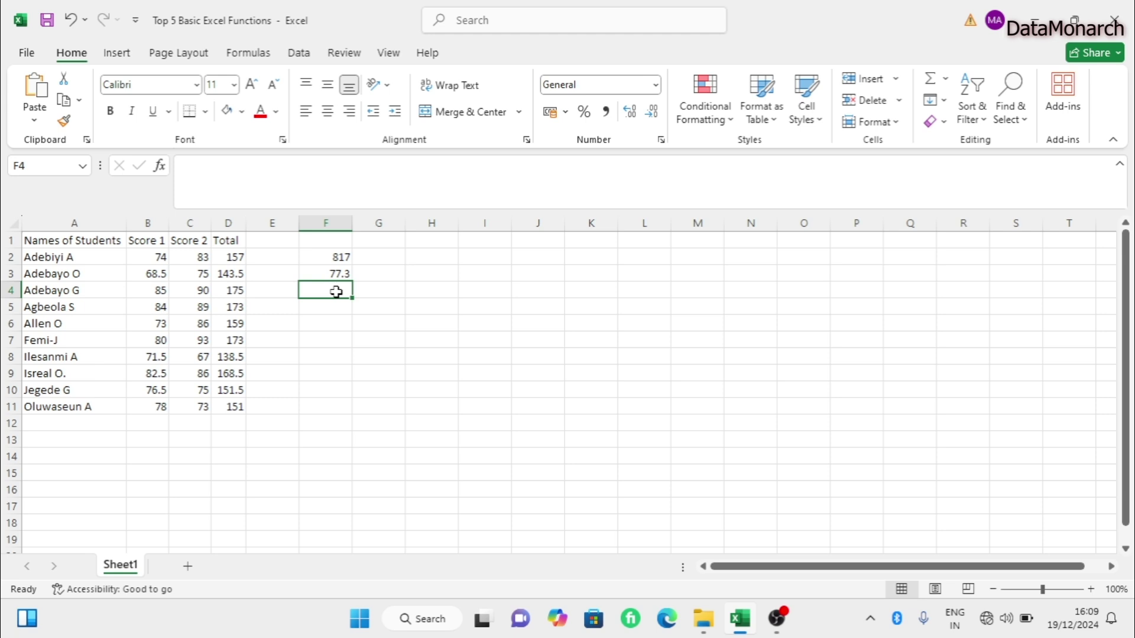
pyautogui.write('=COUNT(')
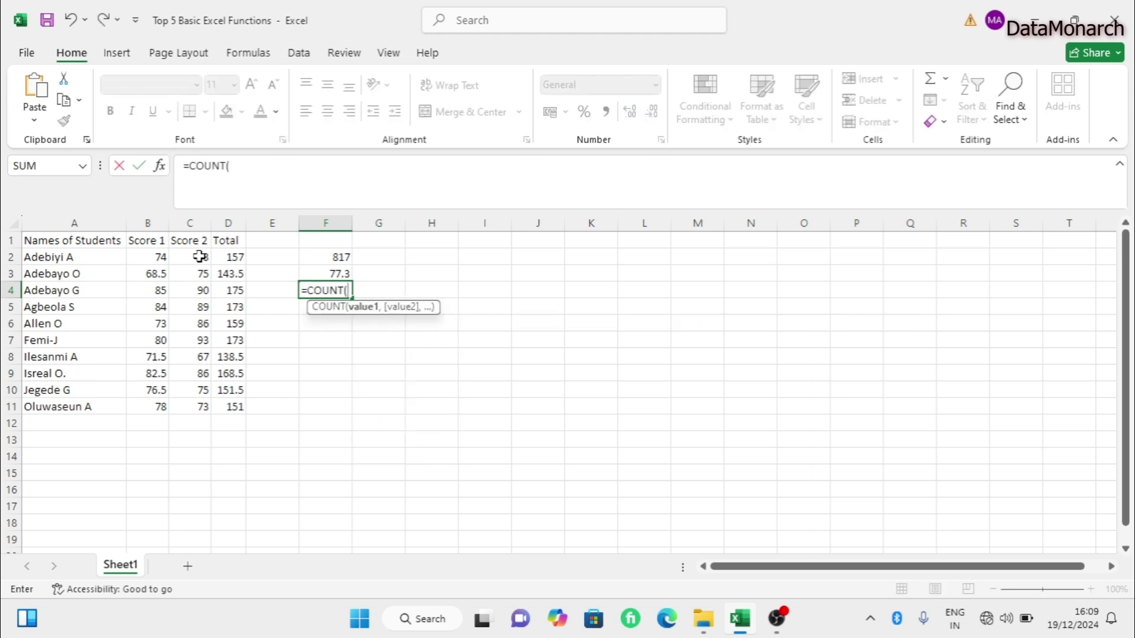
pyautogui.moveTo(197, 256); pyautogui.dragTo(197, 403)
pyautogui.write(')')
pyautogui.press('Return')
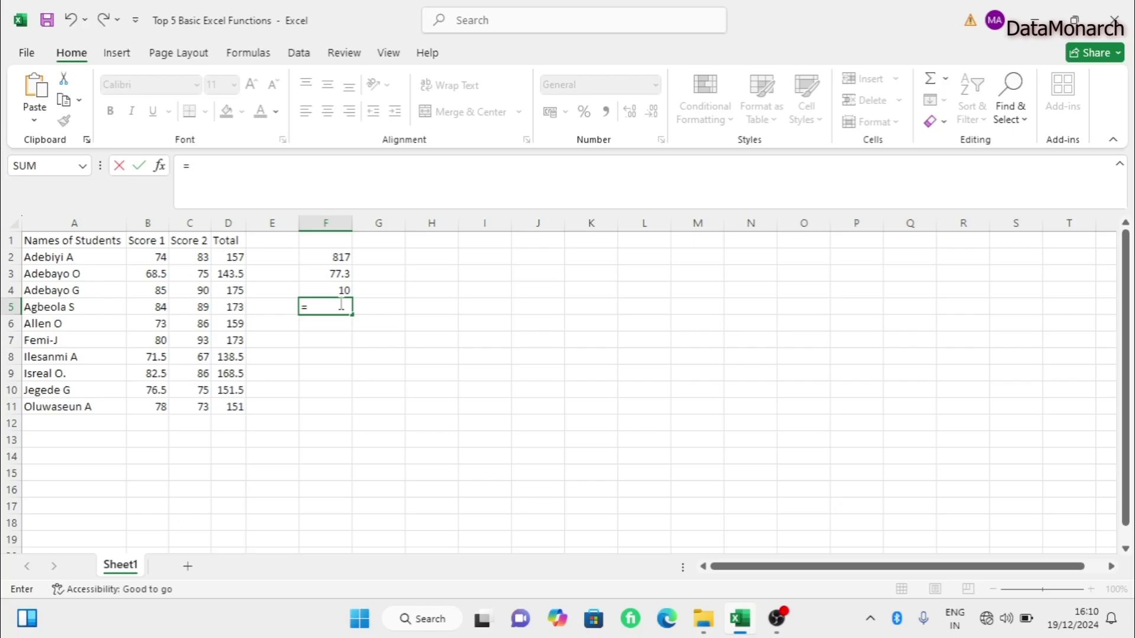
# Enter a MIN formula in cell F5 for the Score 1 values in B2:B11, and reselect that cell.
pyautogui.write('MIN')
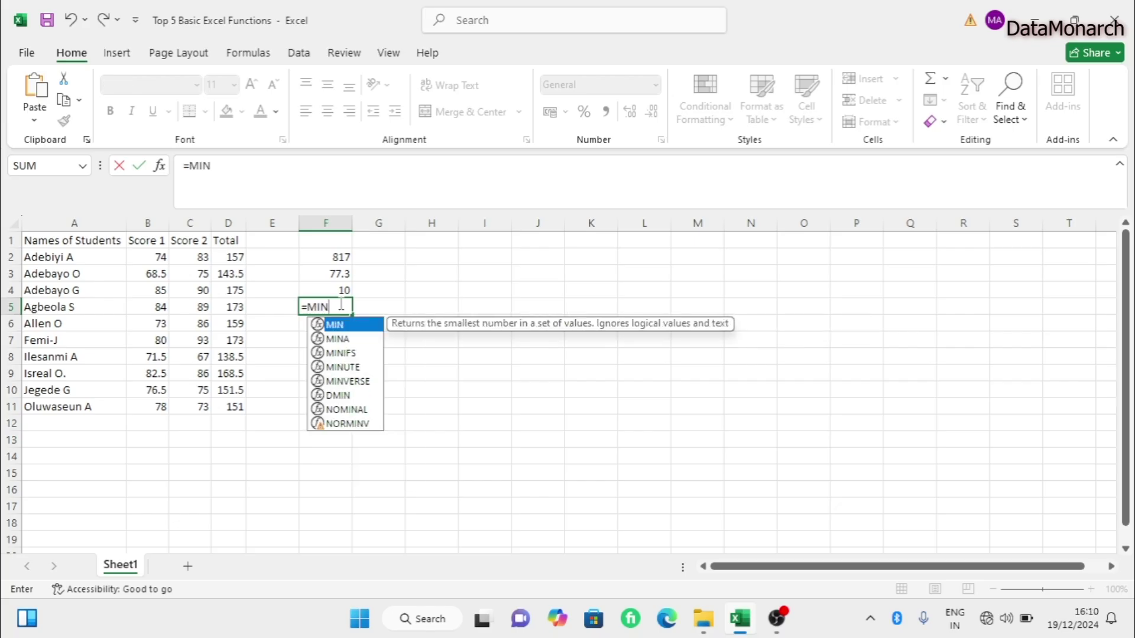
pyautogui.write('(')
pyautogui.moveTo(148, 257); pyautogui.dragTo(156, 401)
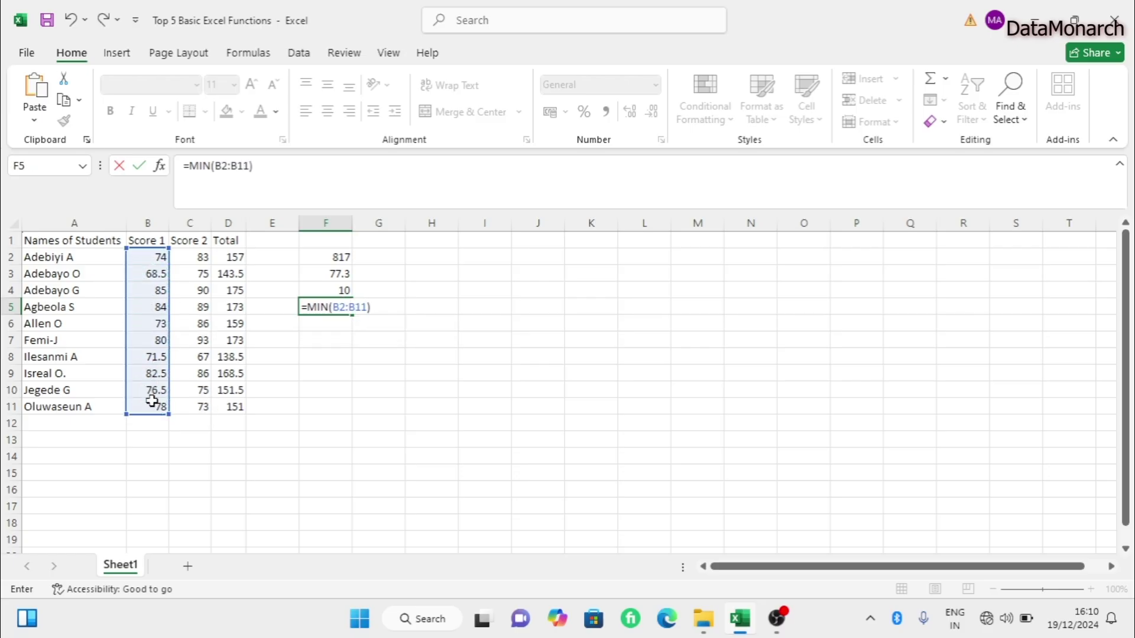
pyautogui.press('Return')
pyautogui.click(333, 306)
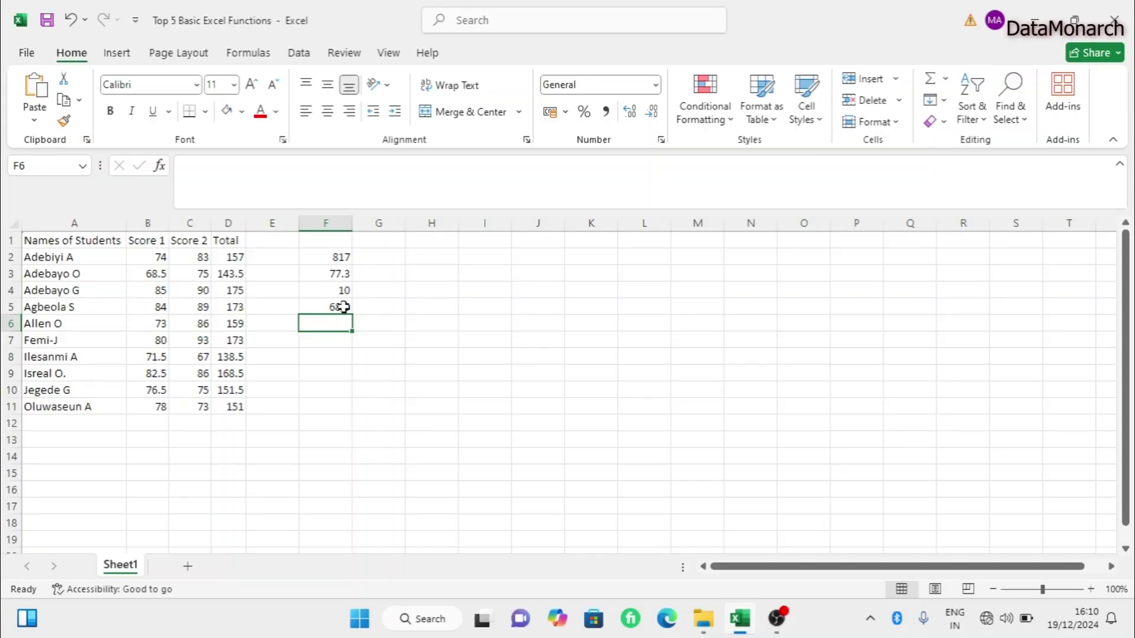
pyautogui.click(344, 307)
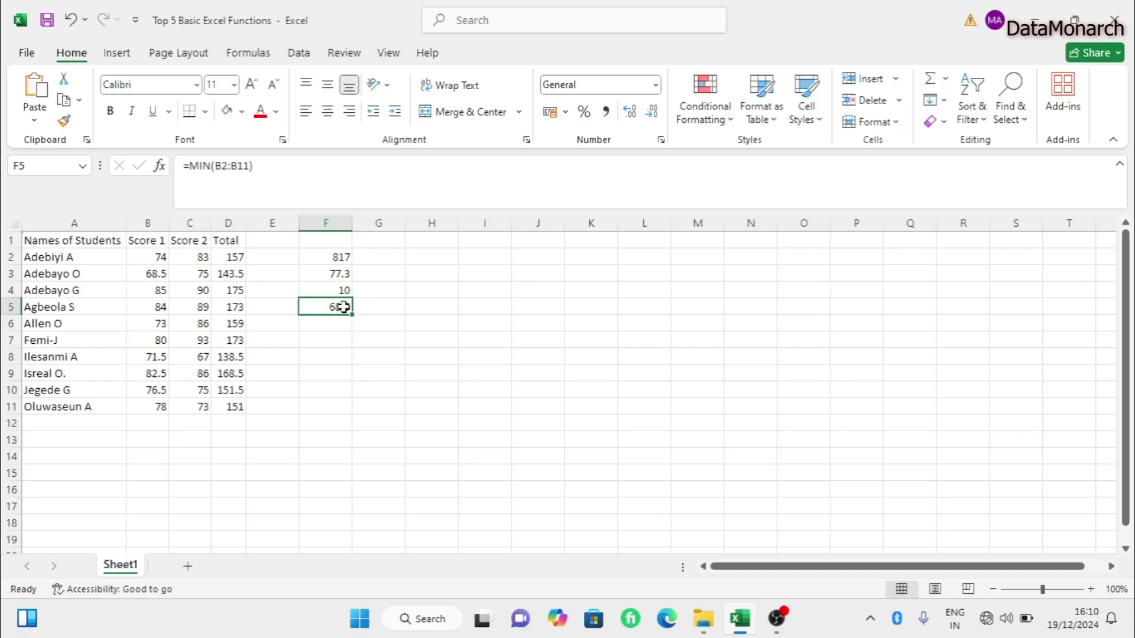
# Enter a MAX formula in cell F6 that returns the highest Score 1 value in B2:B11.
pyautogui.click(343, 325)
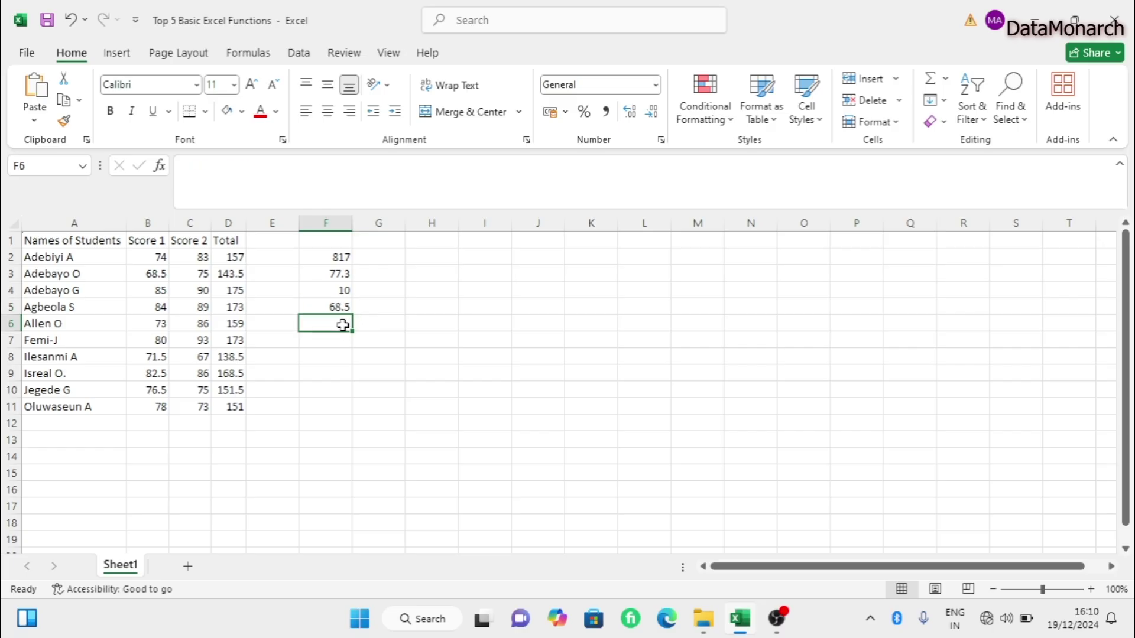
pyautogui.write('=MAX')
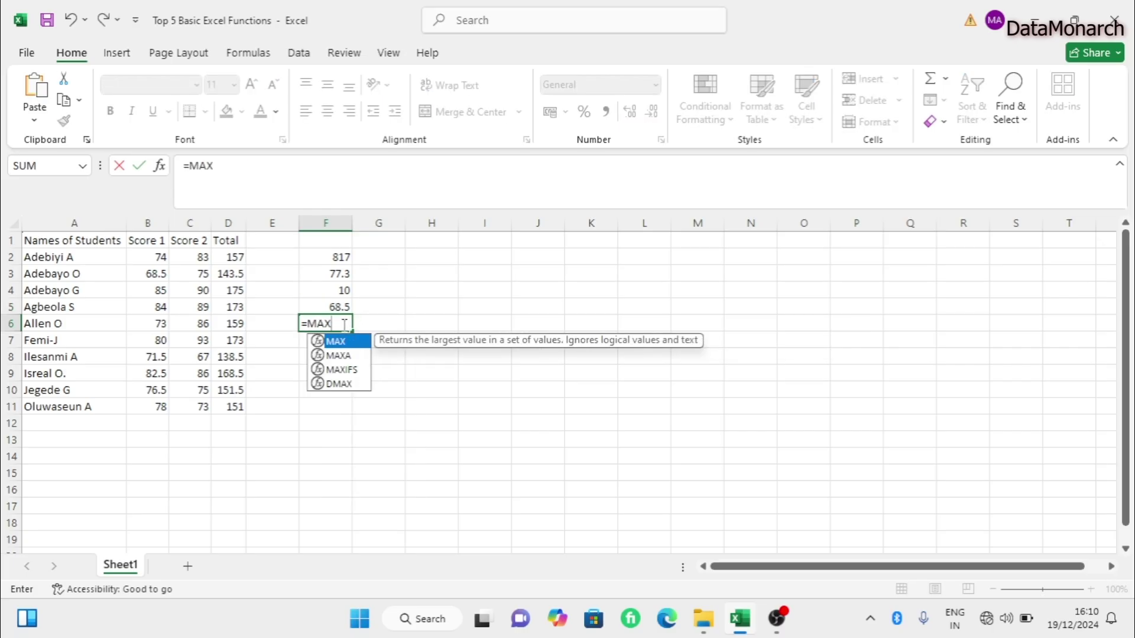
pyautogui.click(248, 170)
pyautogui.write('(')
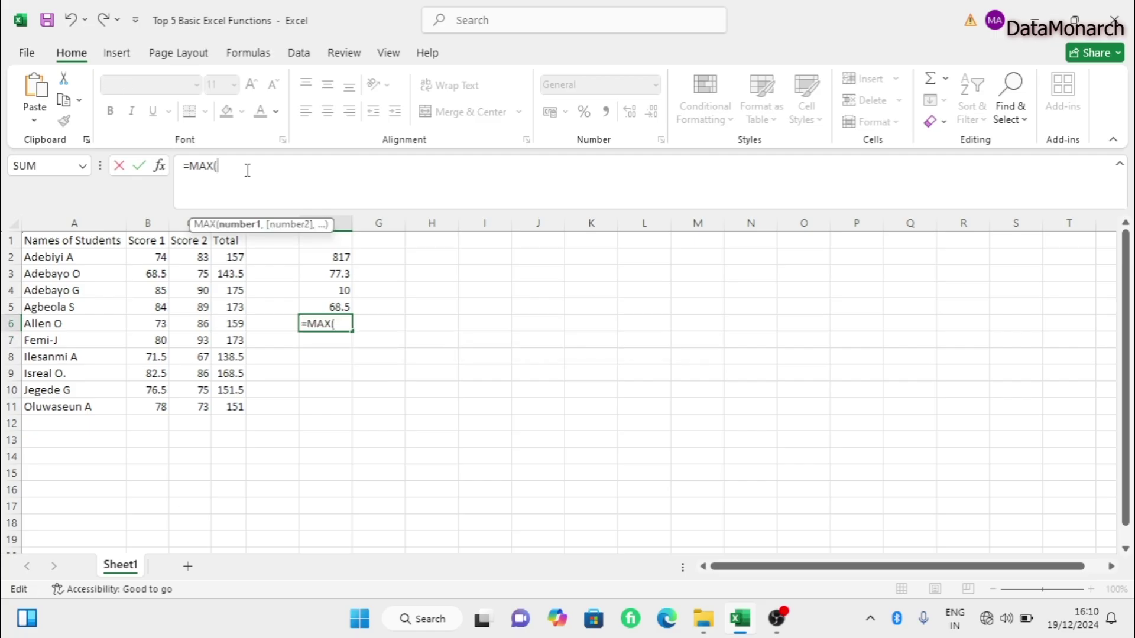
pyautogui.moveTo(158, 259); pyautogui.dragTo(156, 405)
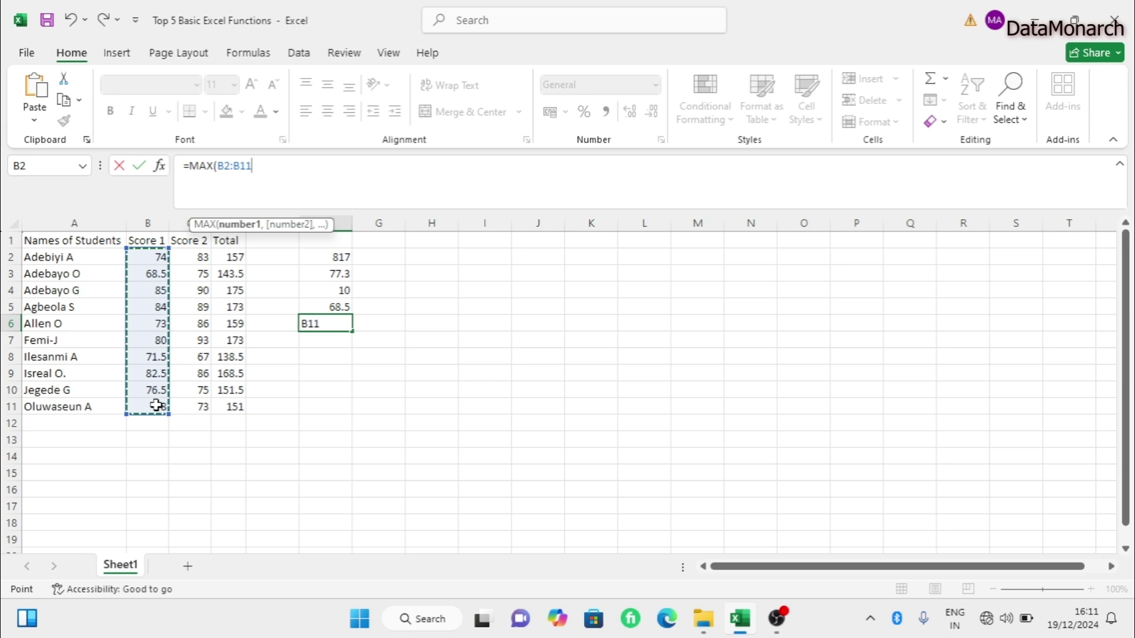
pyautogui.write(')')
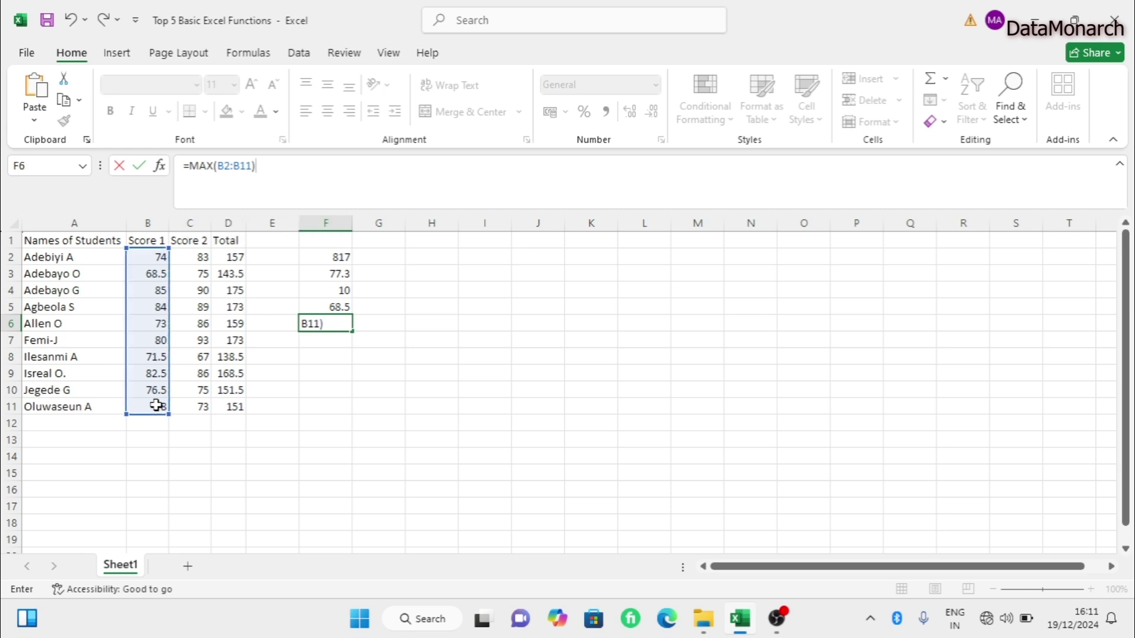
pyautogui.press('Return')
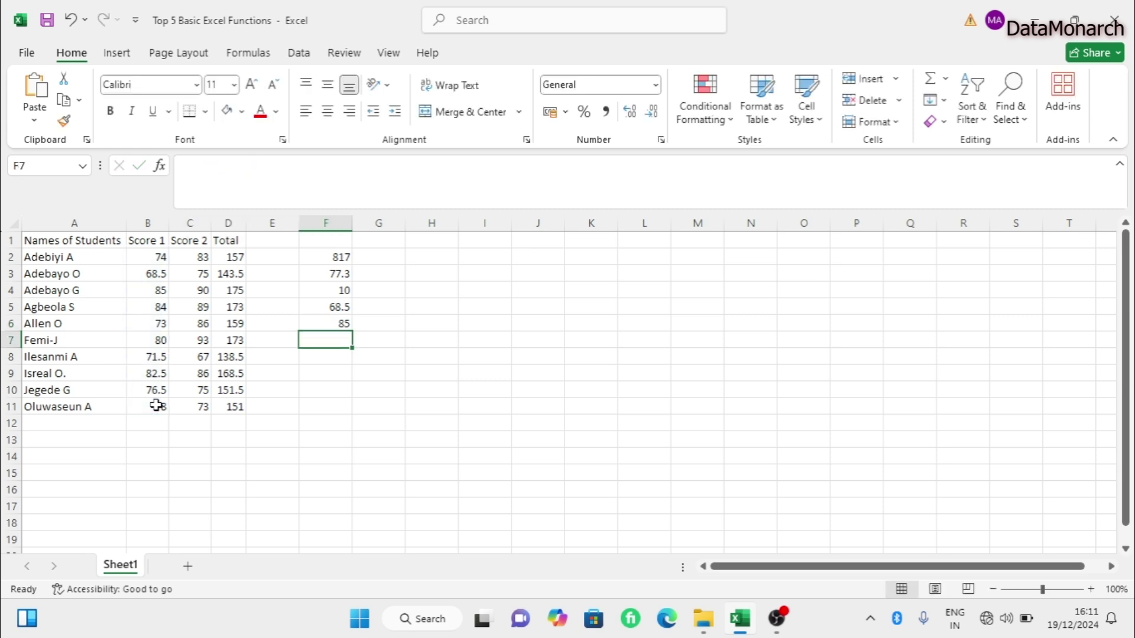